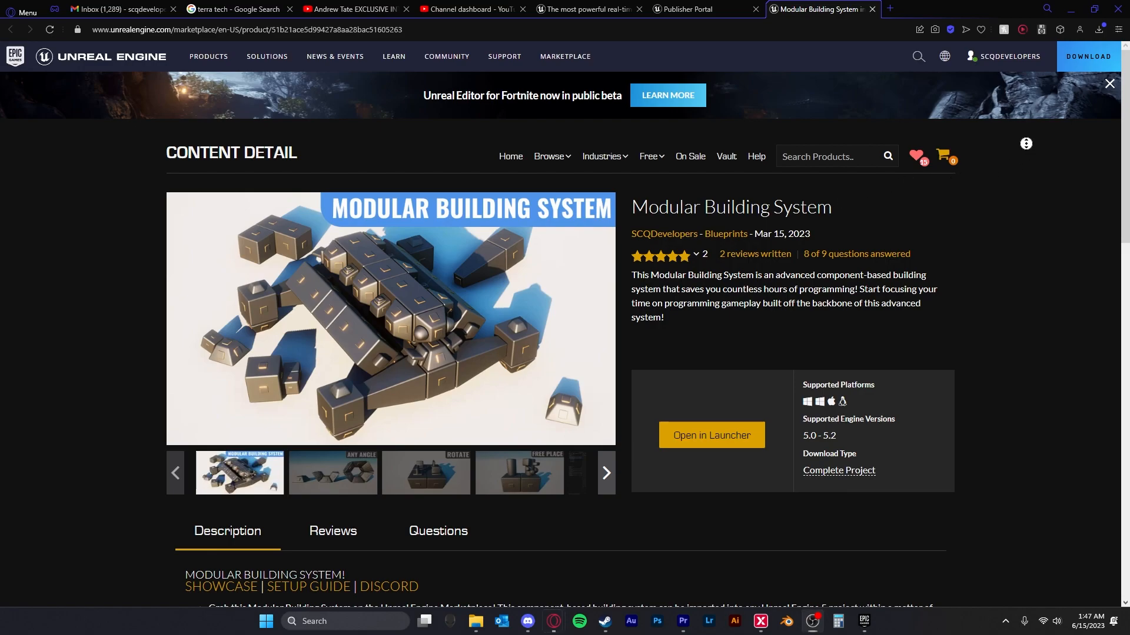
{"action": "scroll", "coordinate": [1026, 144], "scroll_direction": "down", "scroll_amount": 3}
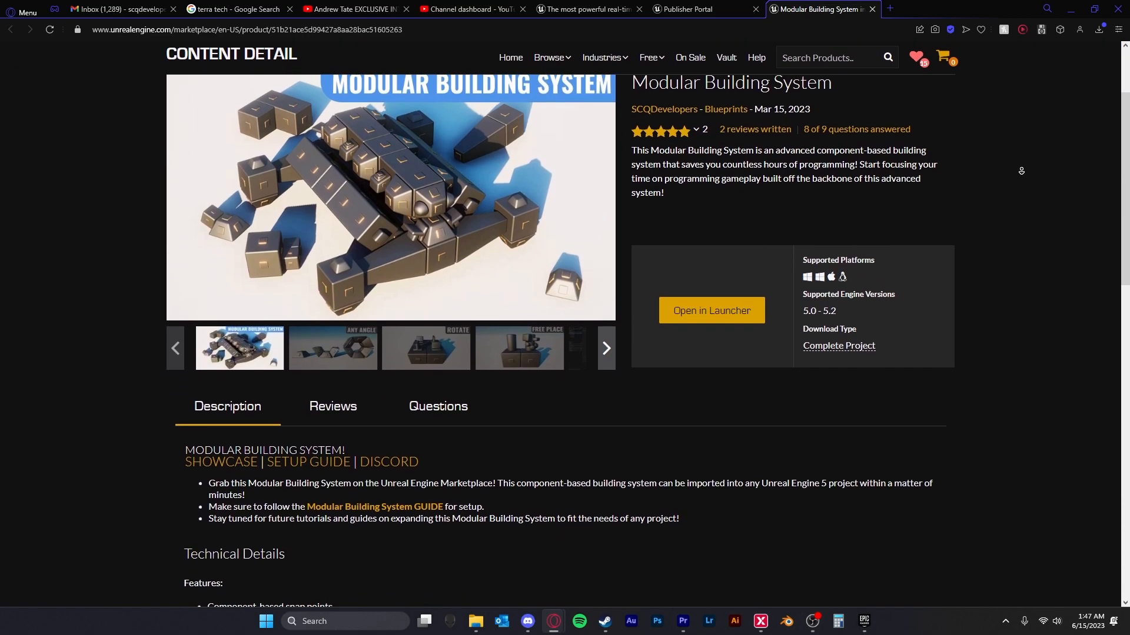
{"action": "scroll", "coordinate": [1021, 171], "scroll_direction": "down", "scroll_amount": 2}
{"action": "scroll", "coordinate": [1022, 185], "scroll_direction": "down", "scroll_amount": 2}
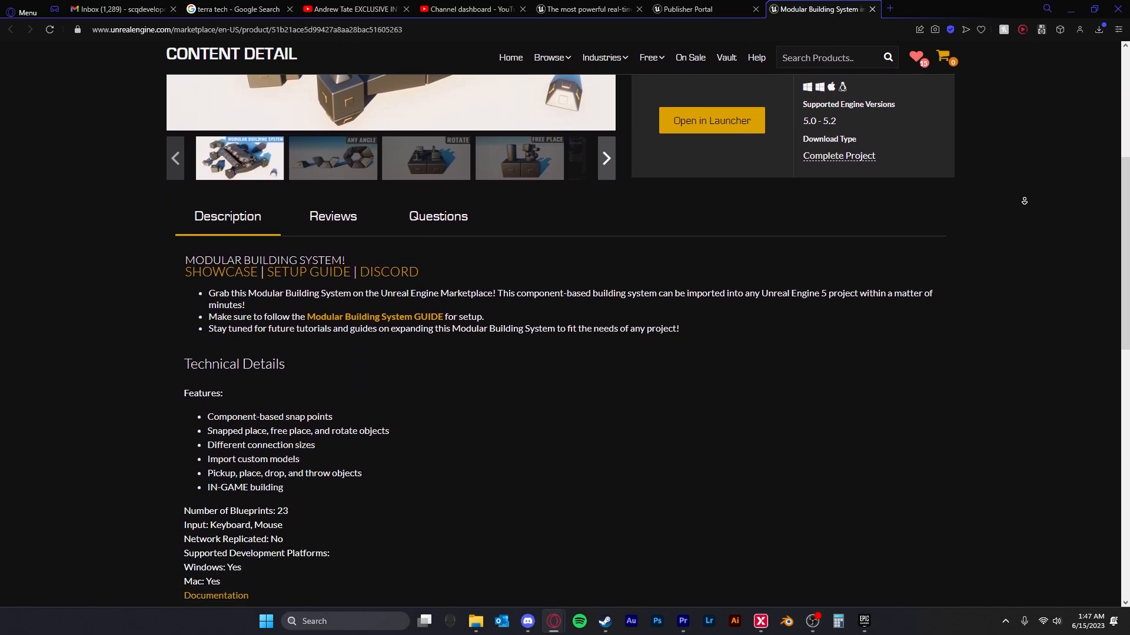
{"action": "scroll", "coordinate": [1025, 202], "scroll_direction": "down", "scroll_amount": 3}
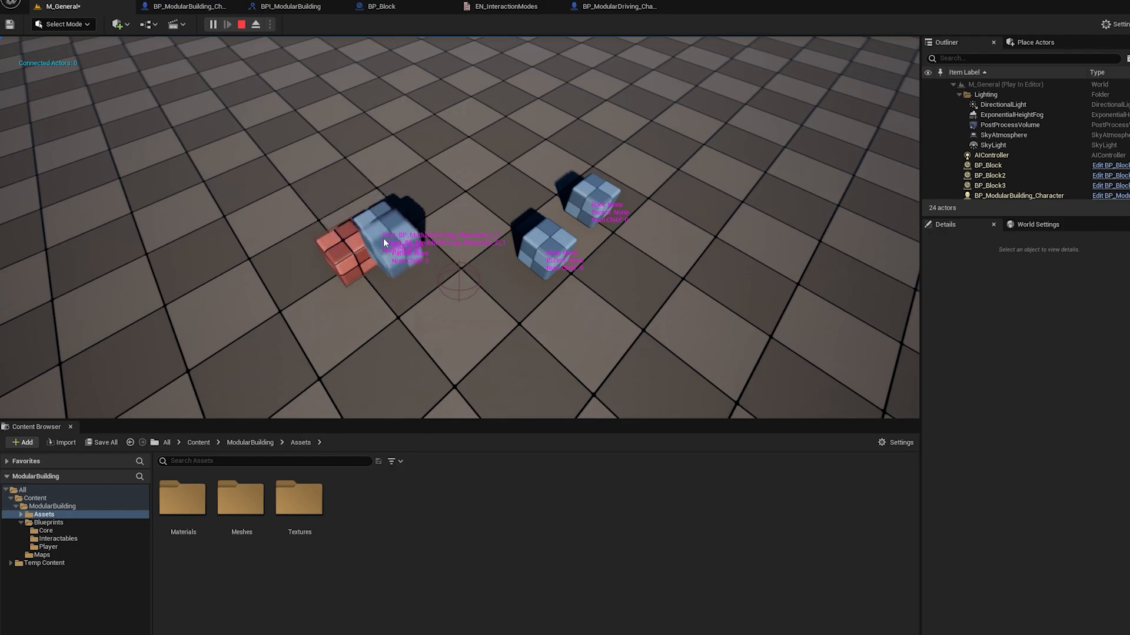
Snap the blue block beside the red one and place the grey cylinder on the orange cube
{"action": "left_click_drag", "start_coordinate": [532, 227], "coordinate": [386, 220]}
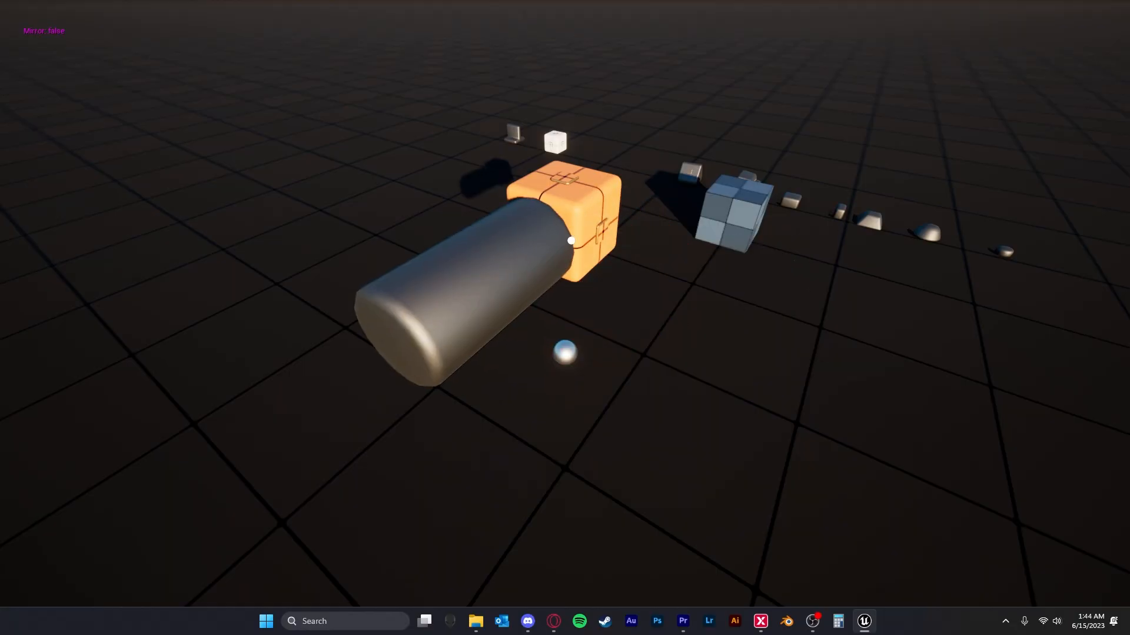
{"action": "left_click", "coordinate": [603, 221]}
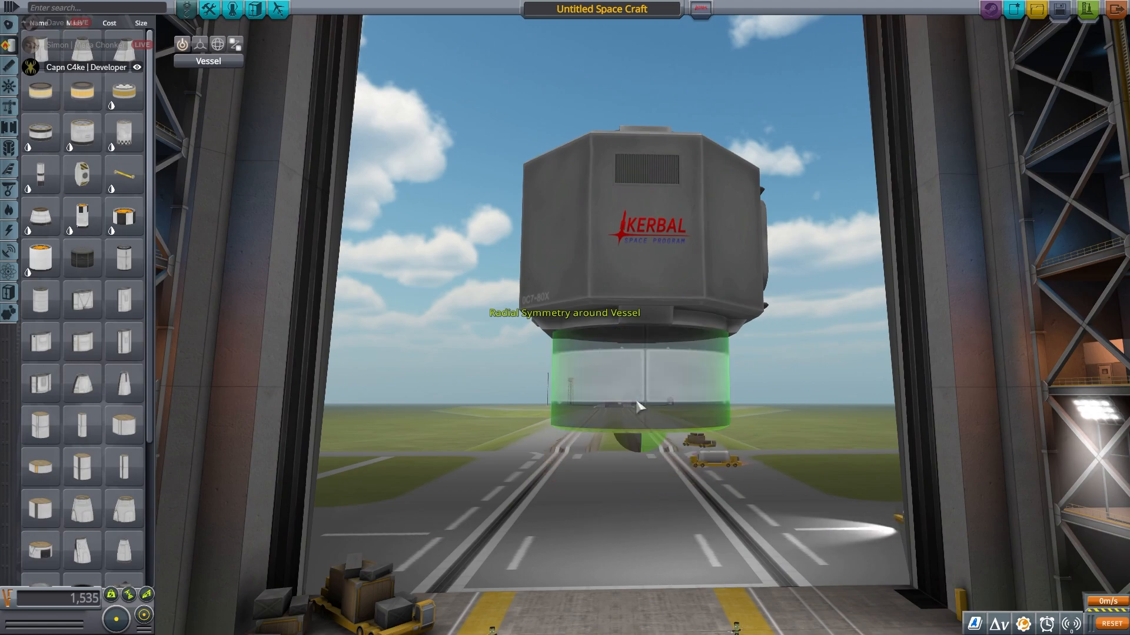
Attach the fuel tank under the command pod and orbit to inspect the craft and part models
{"action": "left_click", "coordinate": [640, 407]}
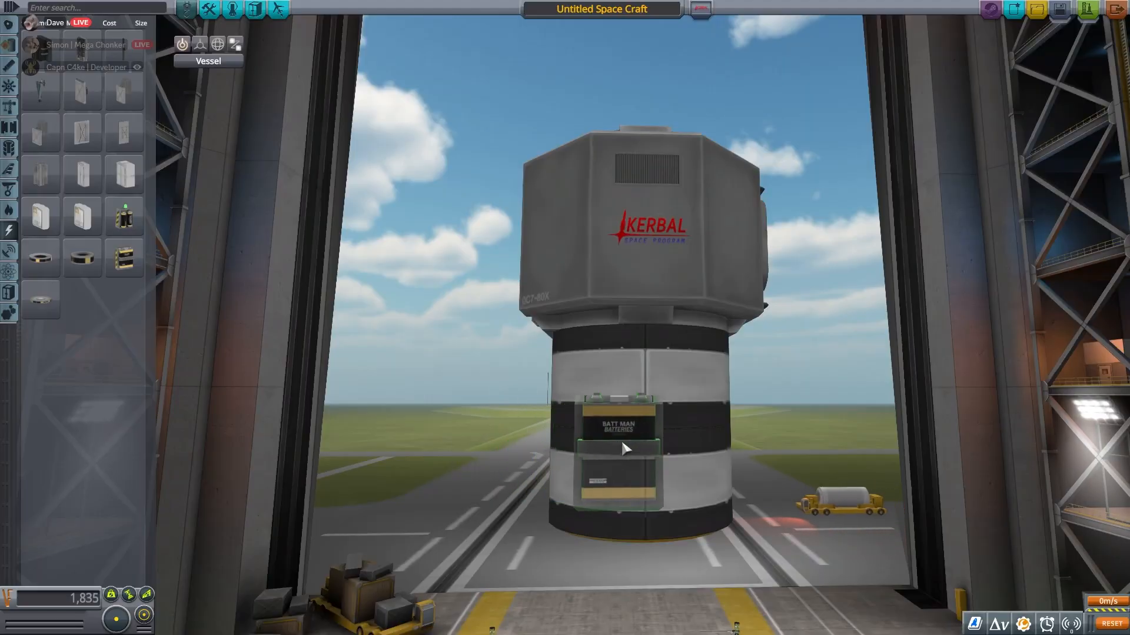
{"action": "right_click_drag", "start_coordinate": [648, 209], "coordinate": [574, 299]}
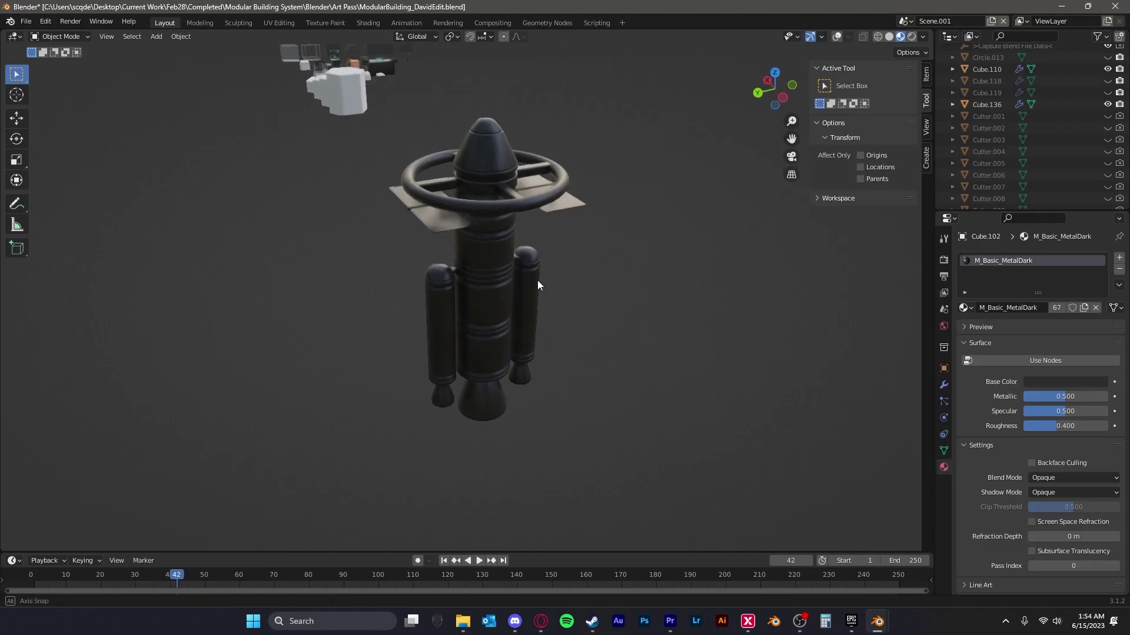
{"action": "middle_click_drag", "start_coordinate": [537, 285], "coordinate": [538, 259]}
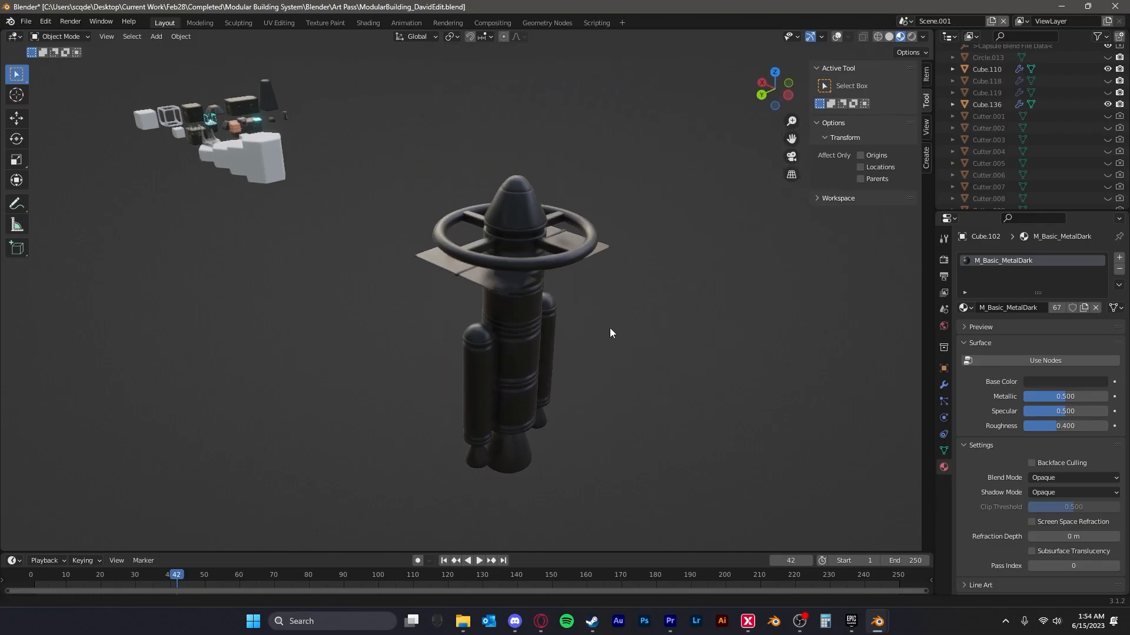
{"action": "scroll", "coordinate": [671, 234], "scroll_direction": "down", "scroll_amount": 5}
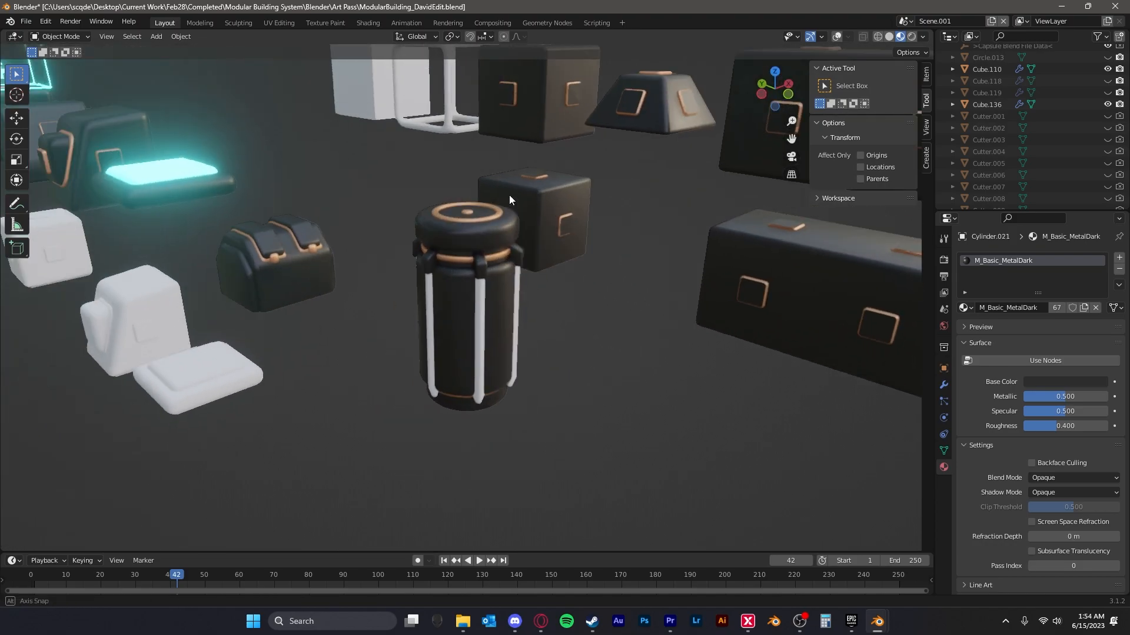
{"action": "middle_click_drag", "start_coordinate": [510, 195], "coordinate": [420, 177]}
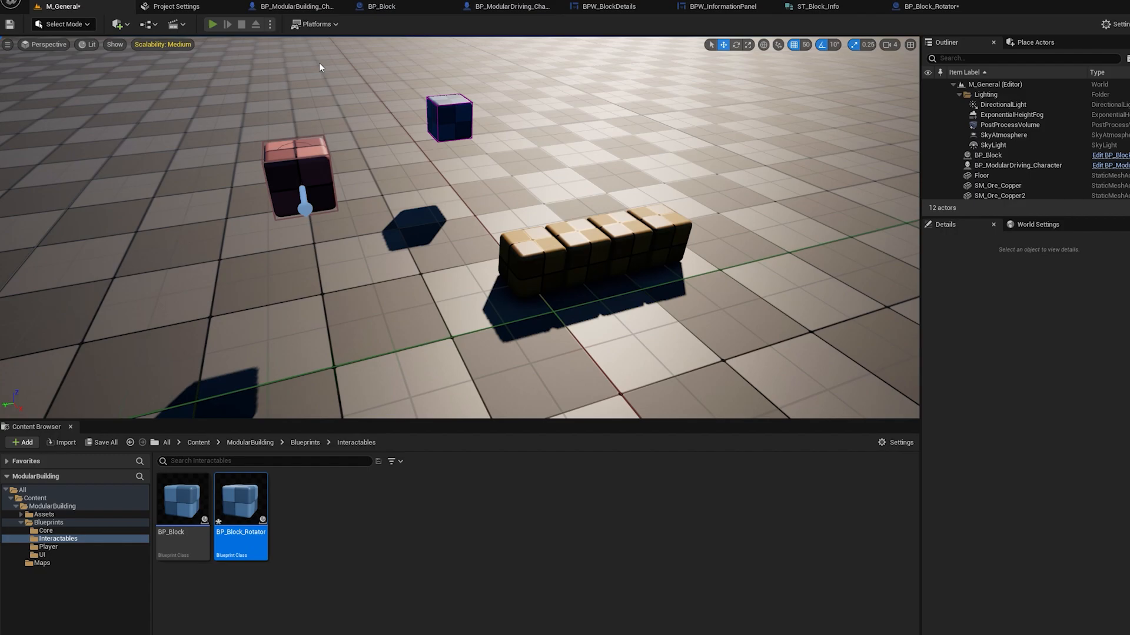
Start Play In Editor with Alt+P to run the level
{"action": "key", "text": "alt+p"}
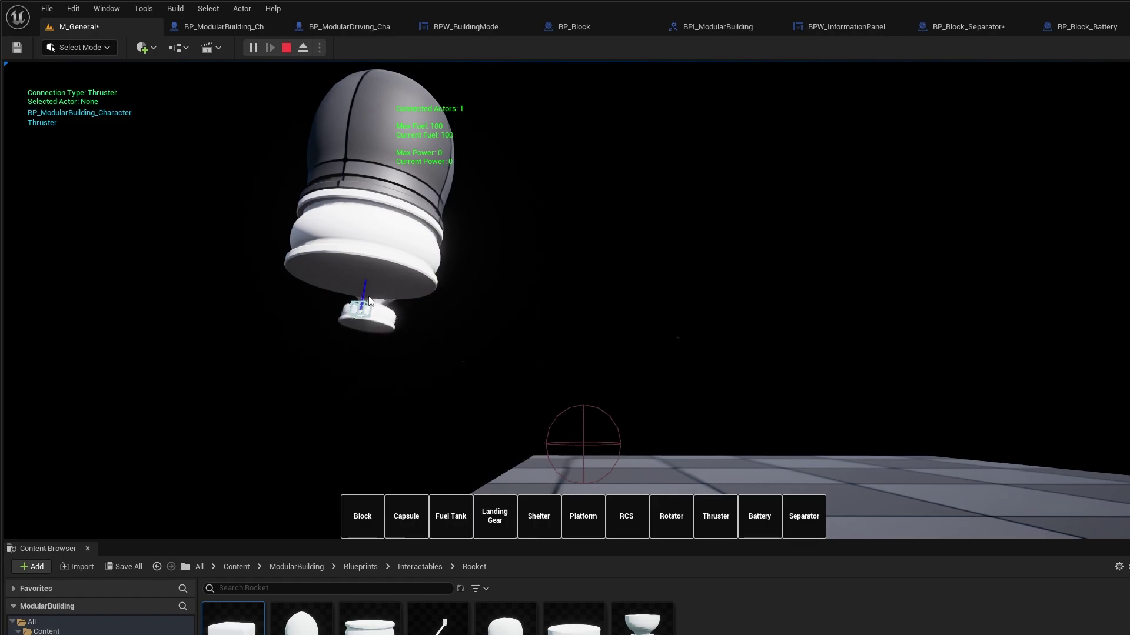
Attach the thruster under the capsule, then add another block to the rocket's side
{"action": "left_click", "coordinate": [369, 303]}
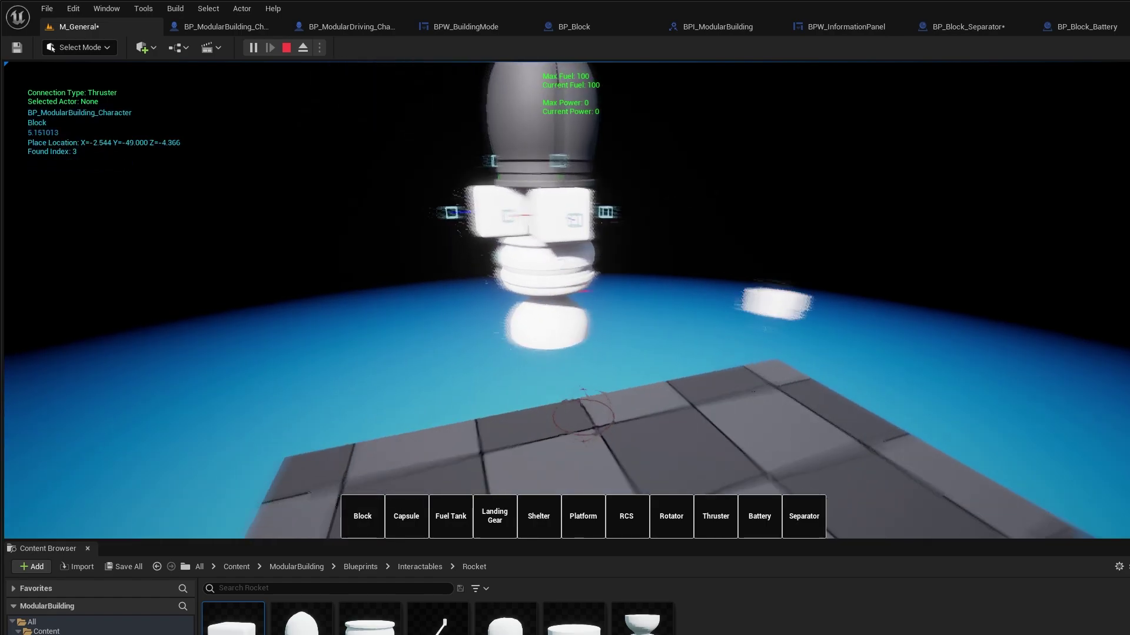
{"action": "right_click_drag", "start_coordinate": [564, 265], "coordinate": [820, 216]}
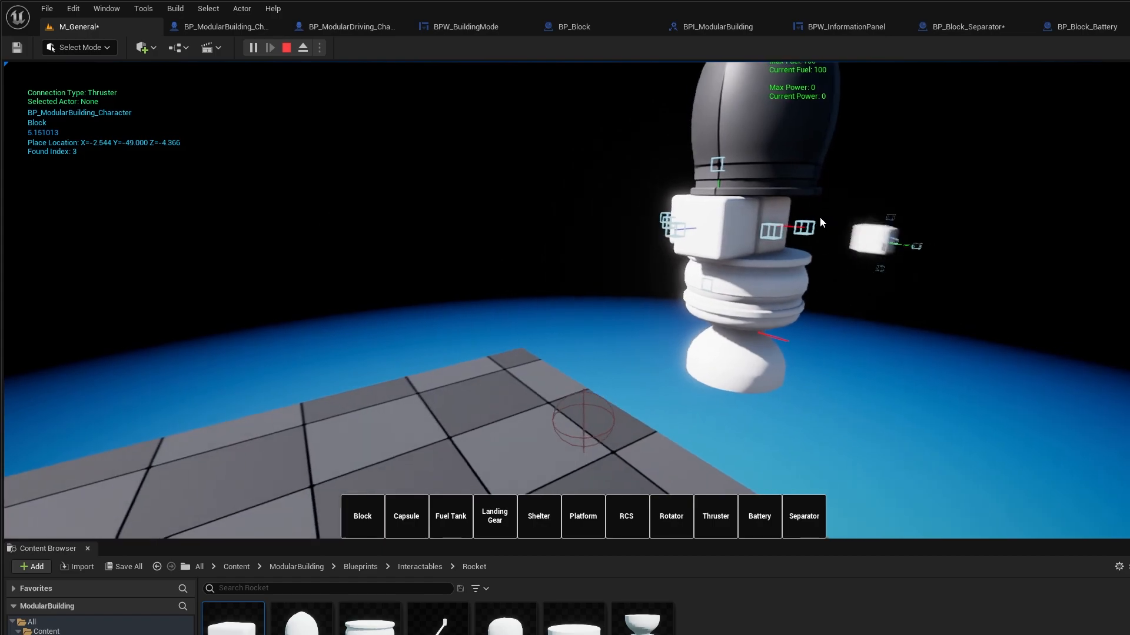
{"action": "right_click_drag", "start_coordinate": [565, 265], "coordinate": [618, 283]}
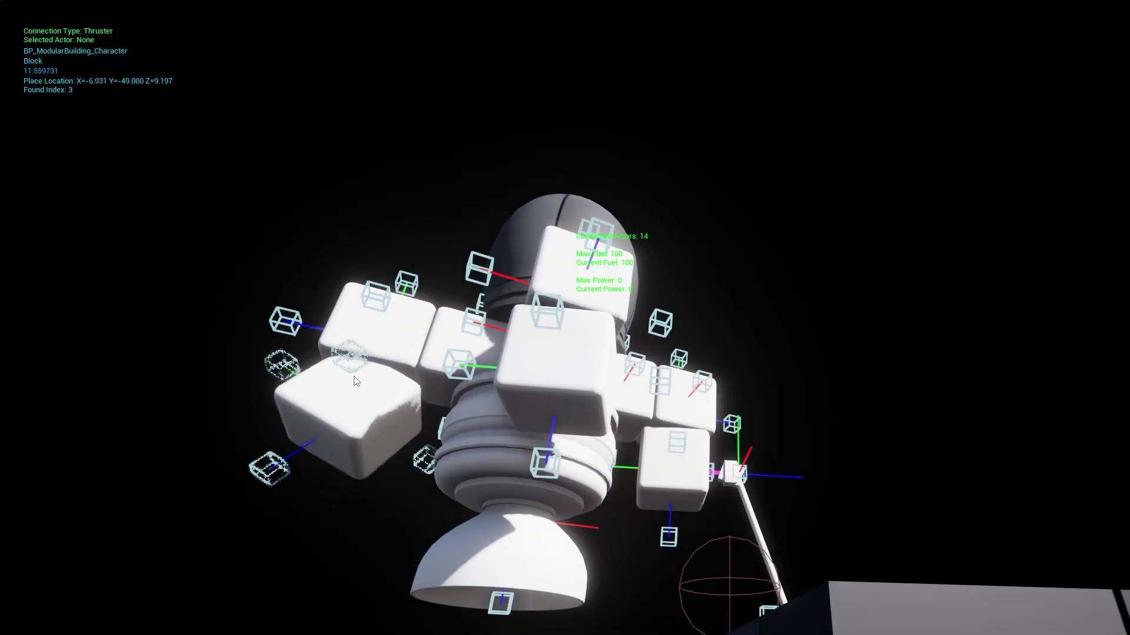
{"action": "left_click", "coordinate": [356, 381]}
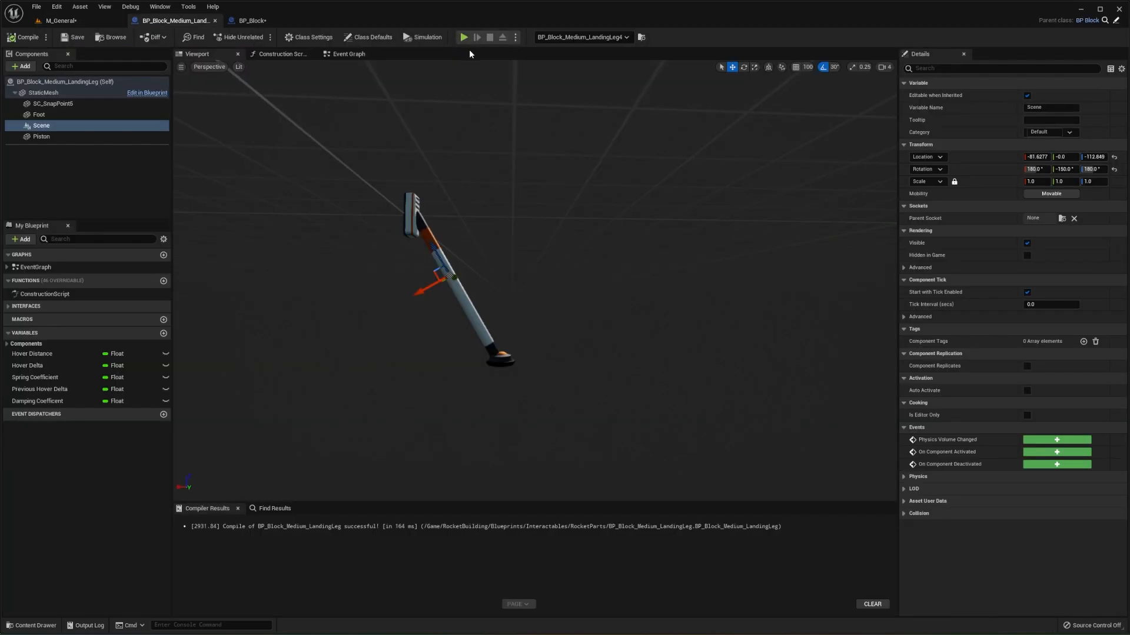
Pan the landing-leg Event Graph, then switch the game view from Wireframe back to Lit with F1
{"action": "right_click_drag", "start_coordinate": [742, 318], "coordinate": [320, 303]}
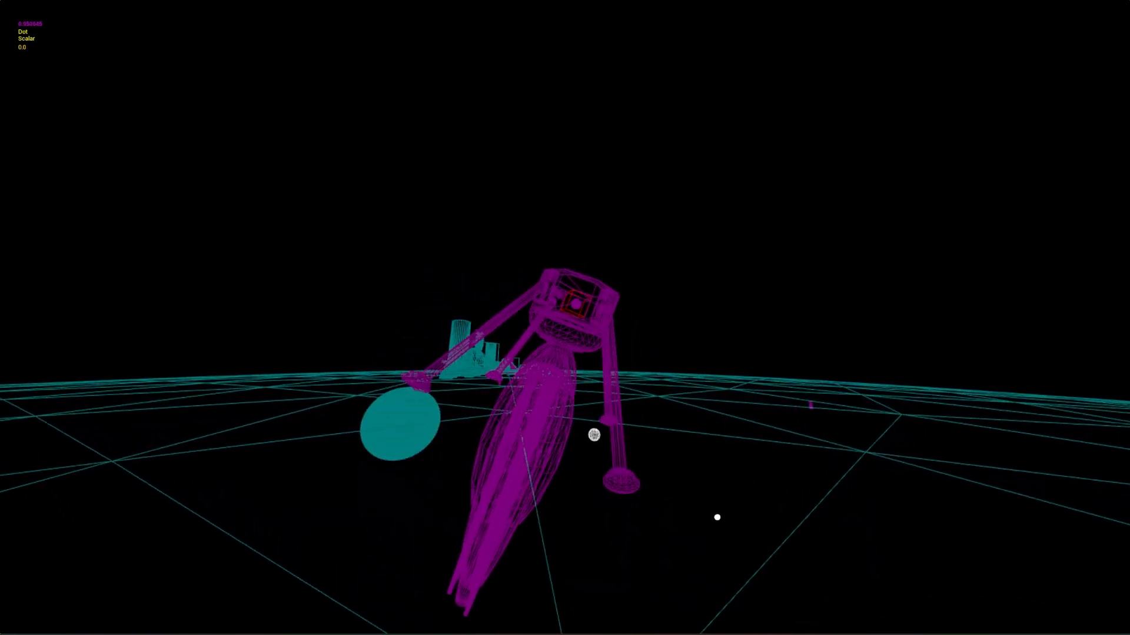
{"action": "key", "text": "F1"}
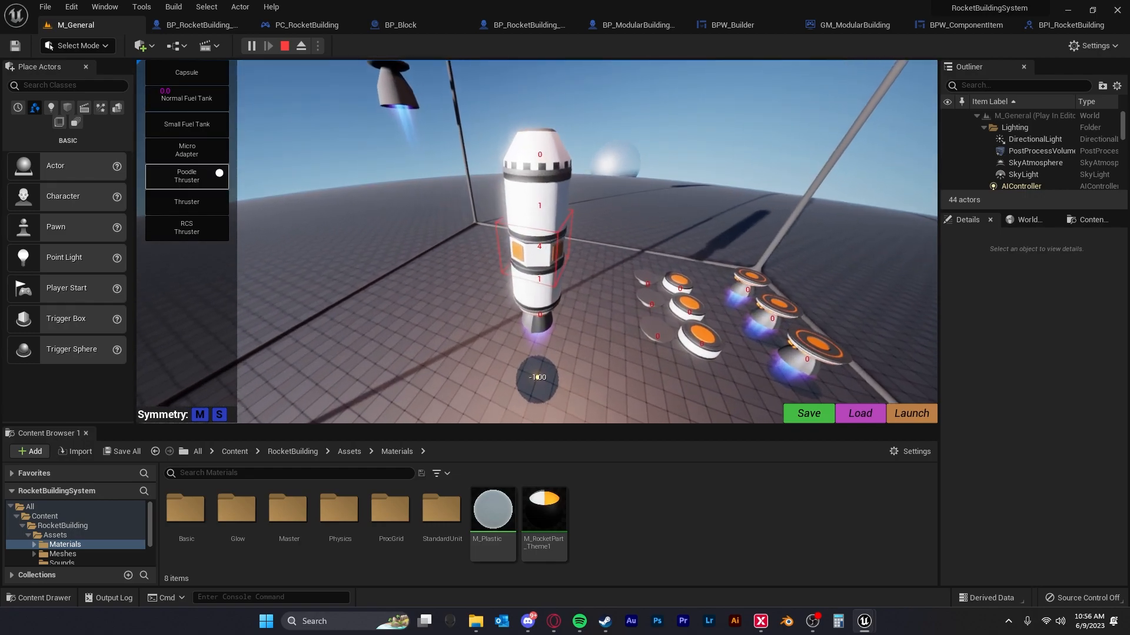
Turn on S symmetry for part placement, then reload the saved rocket onto the launch pad
{"action": "left_click", "coordinate": [220, 414]}
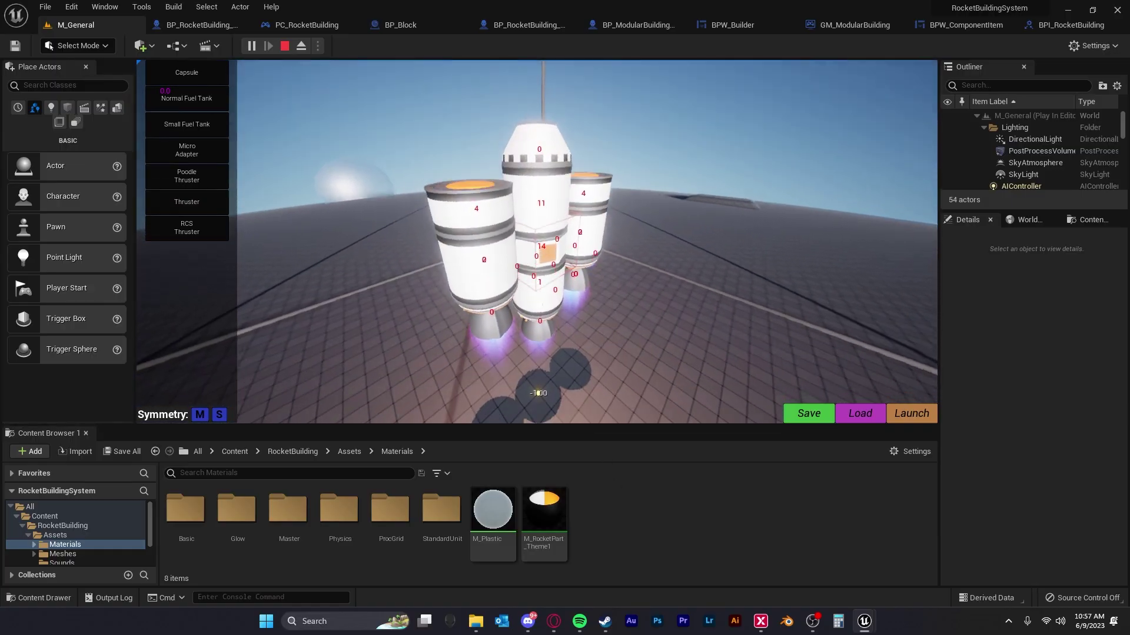
{"action": "right_click_drag", "start_coordinate": [539, 393], "coordinate": [537, 337]}
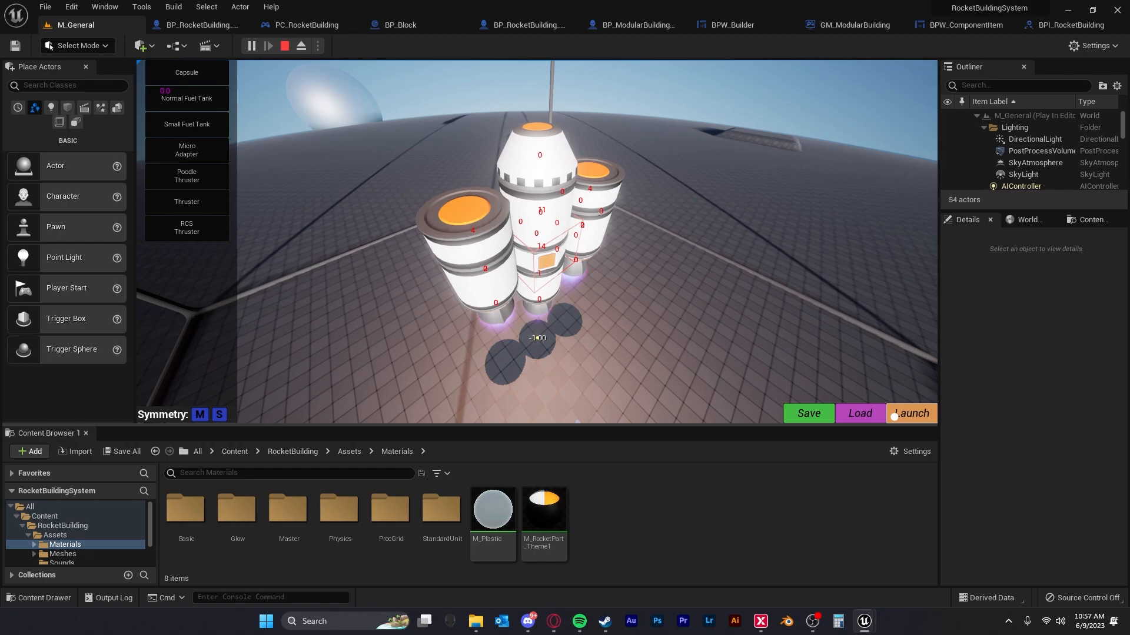
{"action": "left_click", "coordinate": [871, 418]}
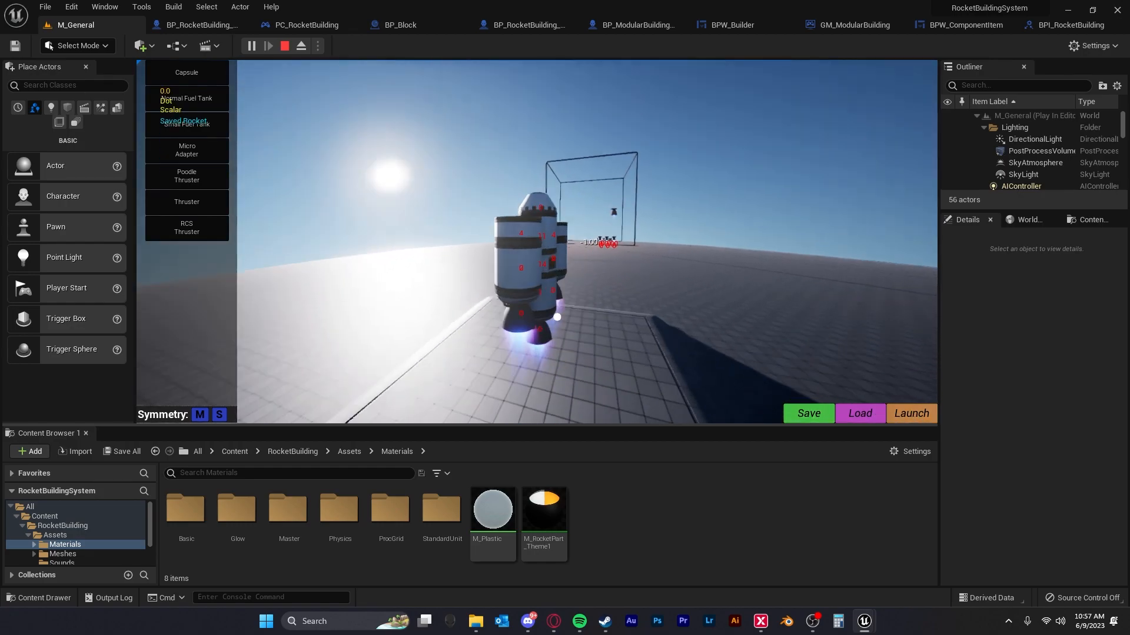
{"action": "right_click_drag", "start_coordinate": [618, 265], "coordinate": [742, 285]}
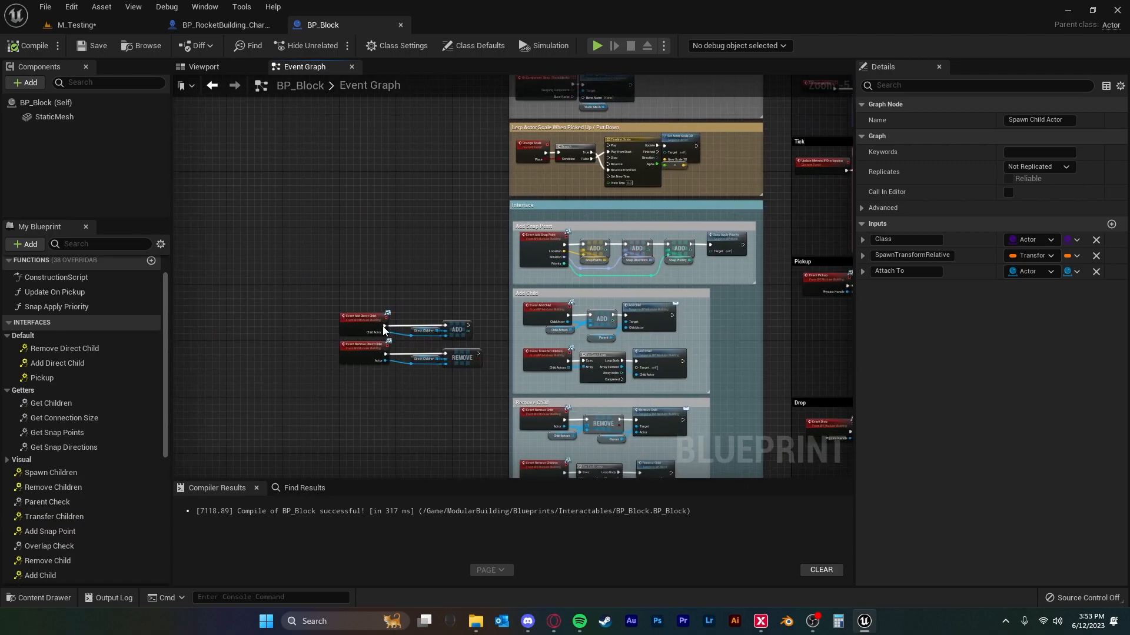
Inspect the Add Direct Child interface function and return to the BP_Block event graph
{"action": "double_click", "coordinate": [362, 316]}
{"action": "left_click", "coordinate": [322, 24]}
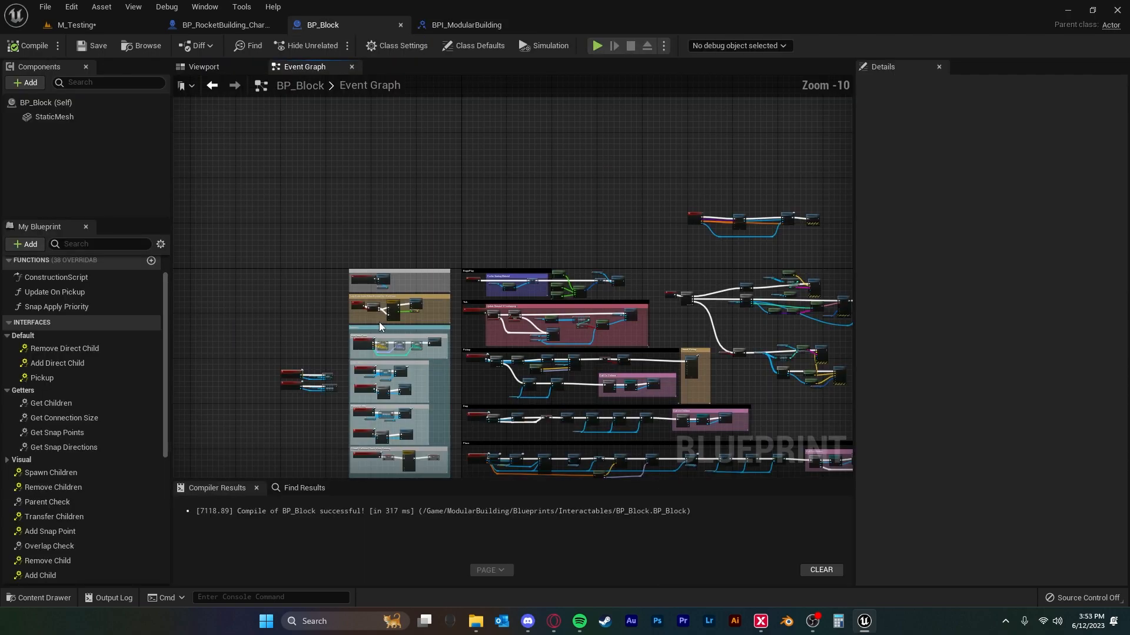
{"action": "scroll", "coordinate": [494, 292], "scroll_direction": "up", "scroll_amount": 3}
{"action": "right_click_drag", "start_coordinate": [530, 310], "coordinate": [428, 256]}
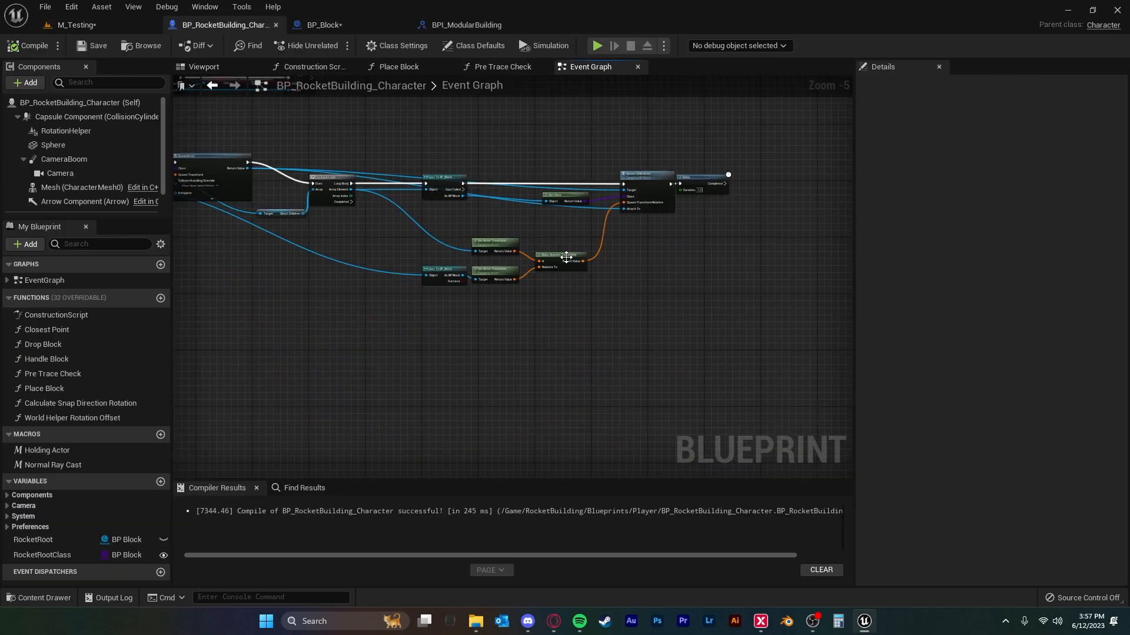
{"action": "scroll", "coordinate": [566, 257], "scroll_direction": "up", "scroll_amount": 5}
Move the Make Relative Transform node up and left in BP_RocketBuilding_Character
{"action": "right_click_drag", "start_coordinate": [529, 265], "coordinate": [572, 297]}
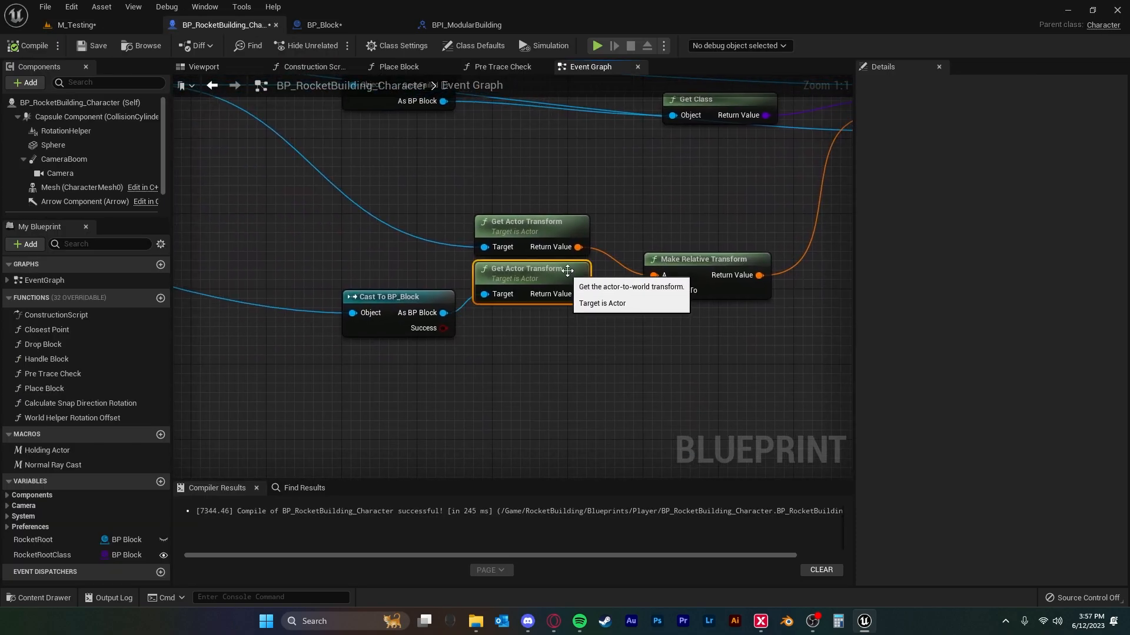
{"action": "left_click_drag", "start_coordinate": [687, 276], "coordinate": [677, 257]}
{"action": "scroll", "coordinate": [671, 304], "scroll_direction": "down", "scroll_amount": 3}
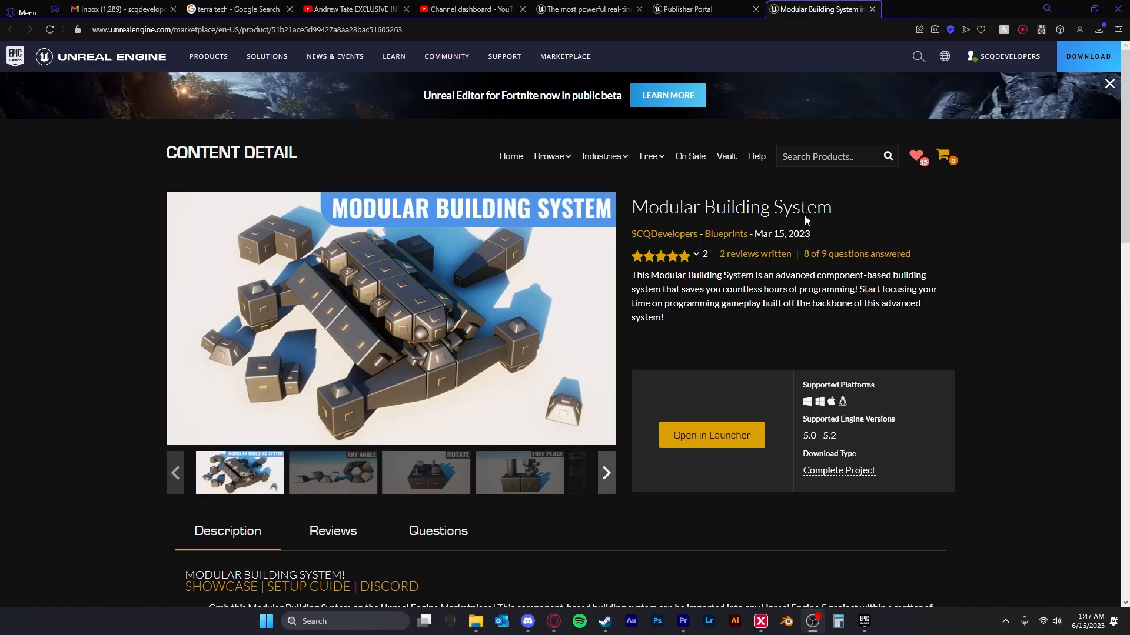
{"action": "scroll", "coordinate": [1027, 144], "scroll_direction": "down", "scroll_amount": 3}
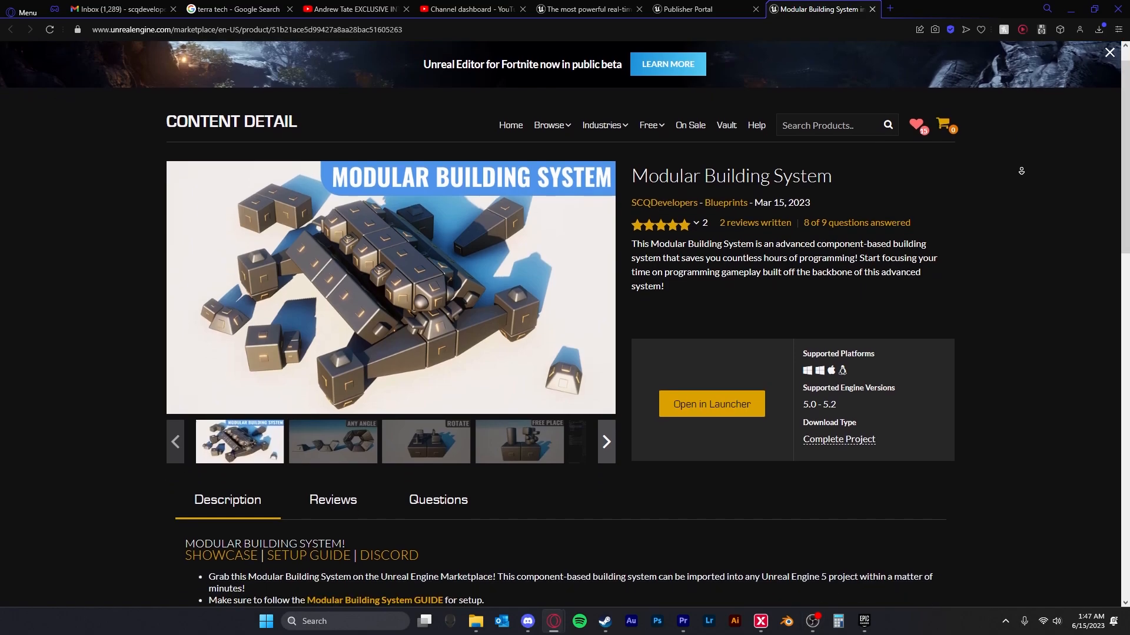
{"action": "scroll", "coordinate": [1021, 170], "scroll_direction": "down", "scroll_amount": 5}
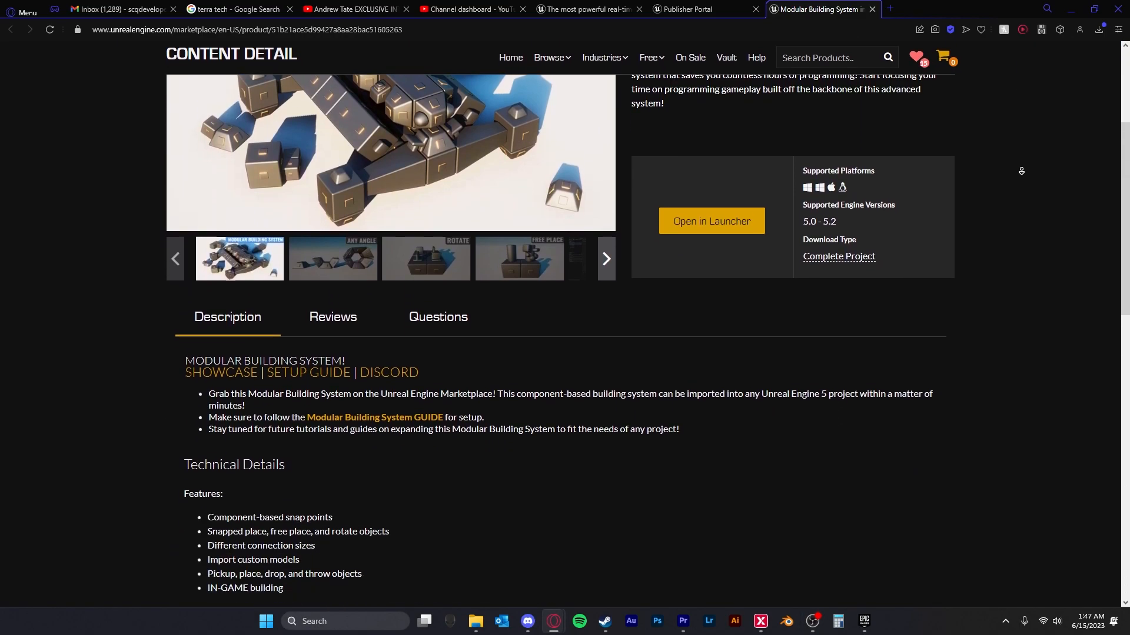
{"action": "scroll", "coordinate": [1021, 171], "scroll_direction": "down", "scroll_amount": 5}
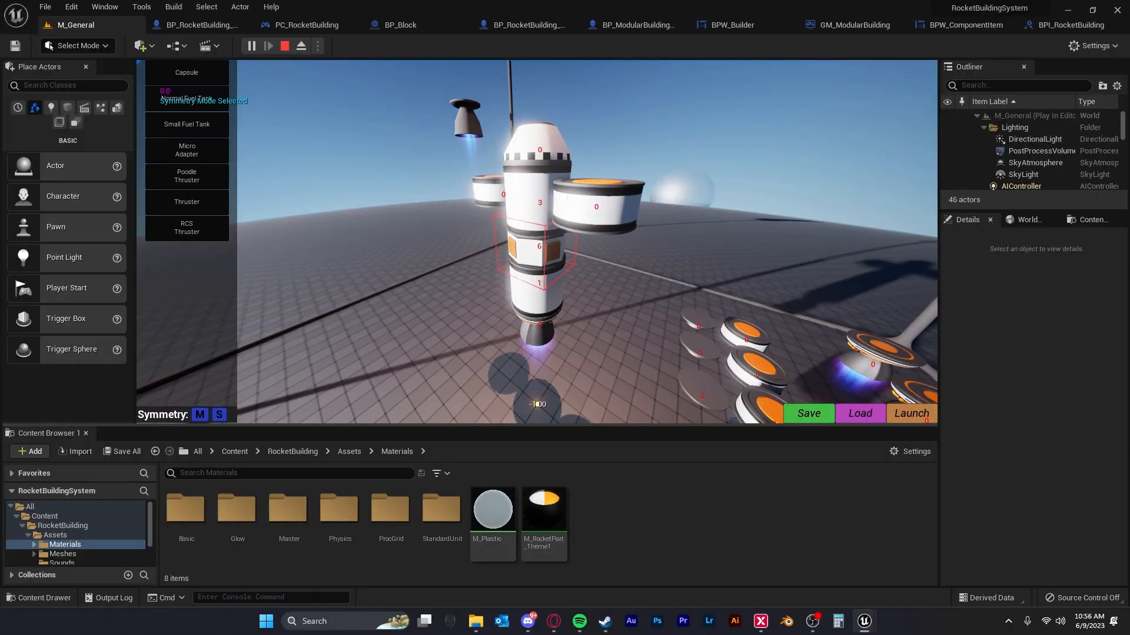
{"action": "right_click_drag", "start_coordinate": [538, 403], "coordinate": [537, 265]}
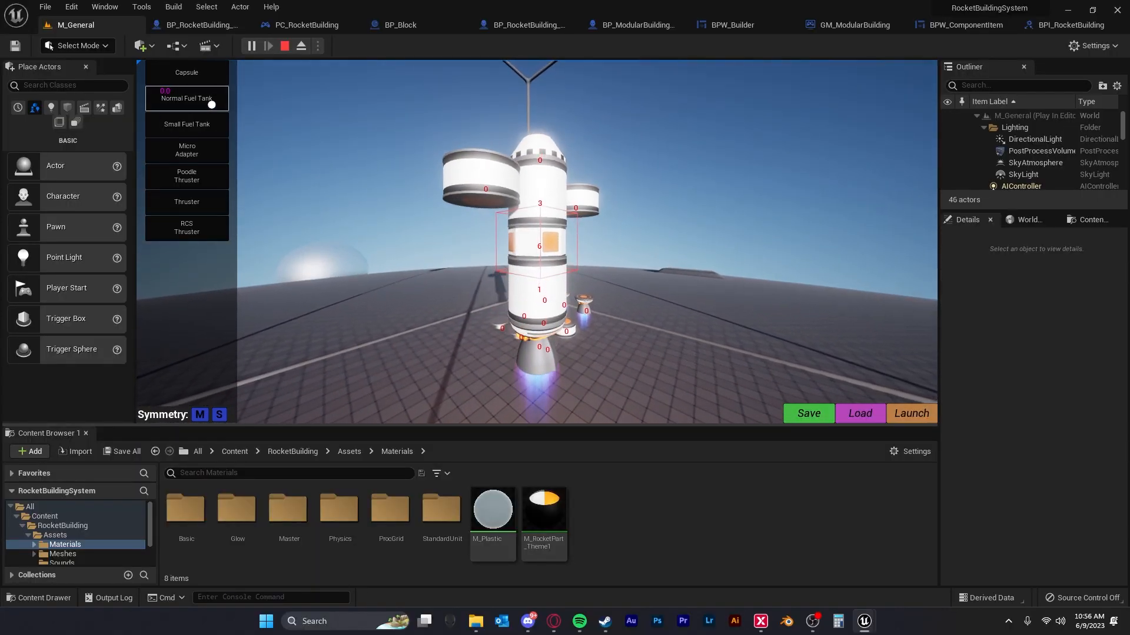